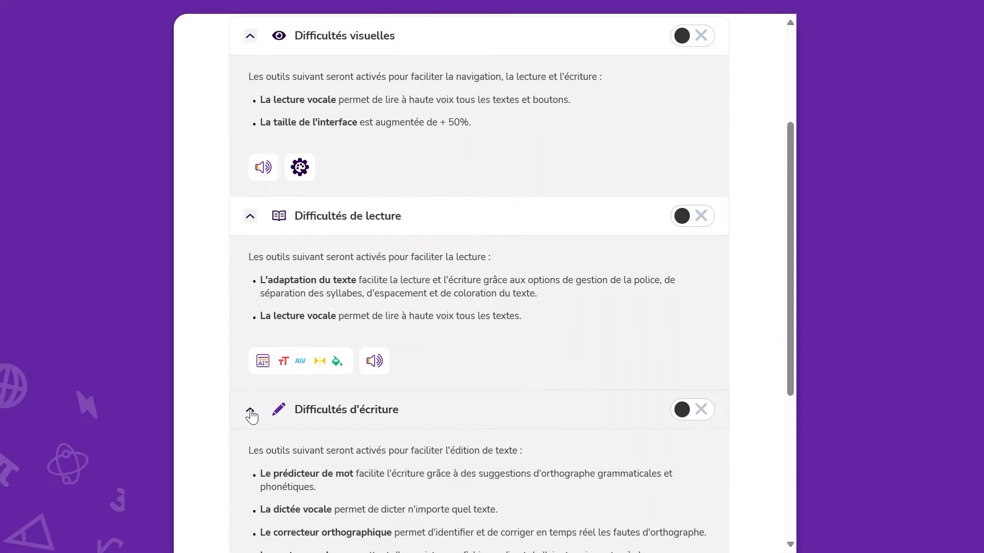
Step: Expand the Difficultés d'écriture and Difficultés en français sections and review the tools each difficulty profile activates
left_click(251, 410)
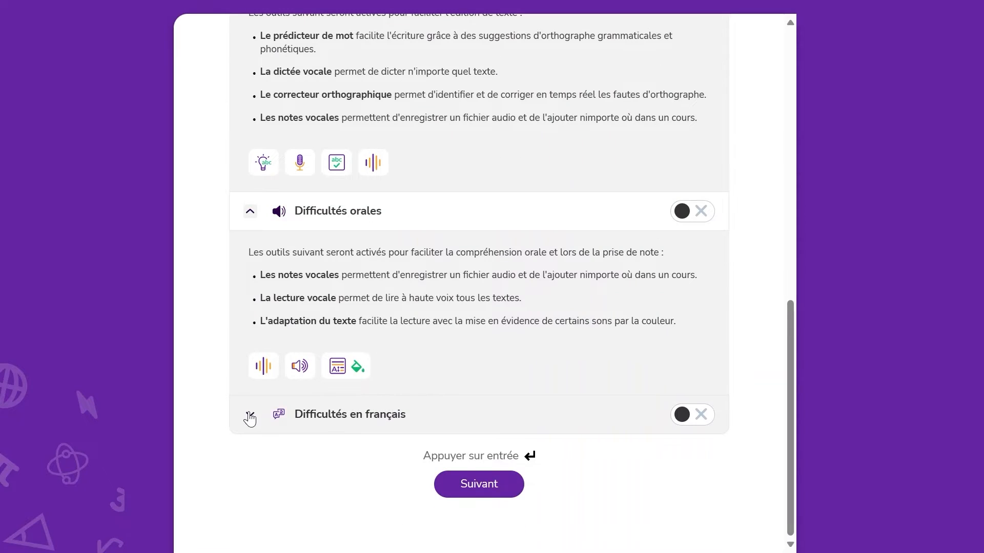
left_click(250, 415)
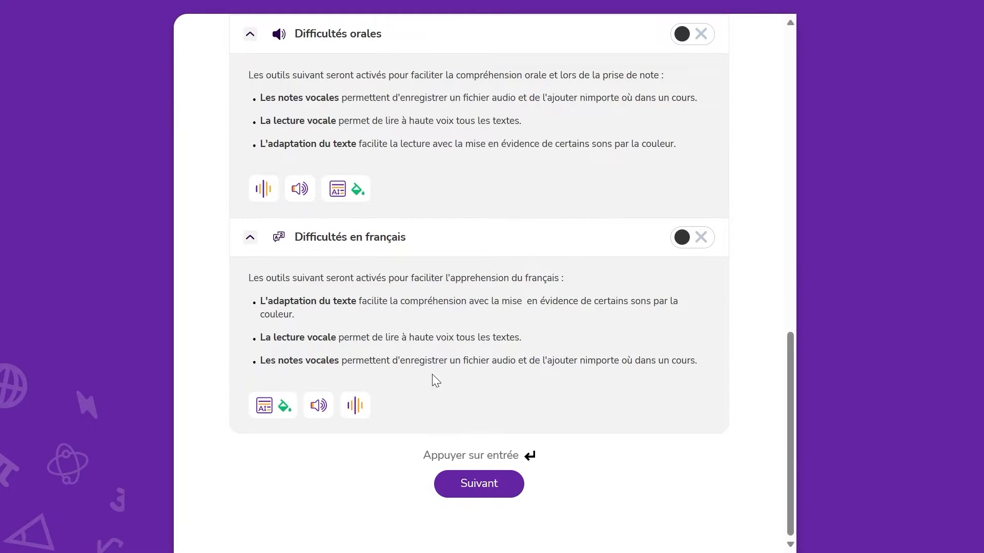
scroll(248, 244, "up", 8)
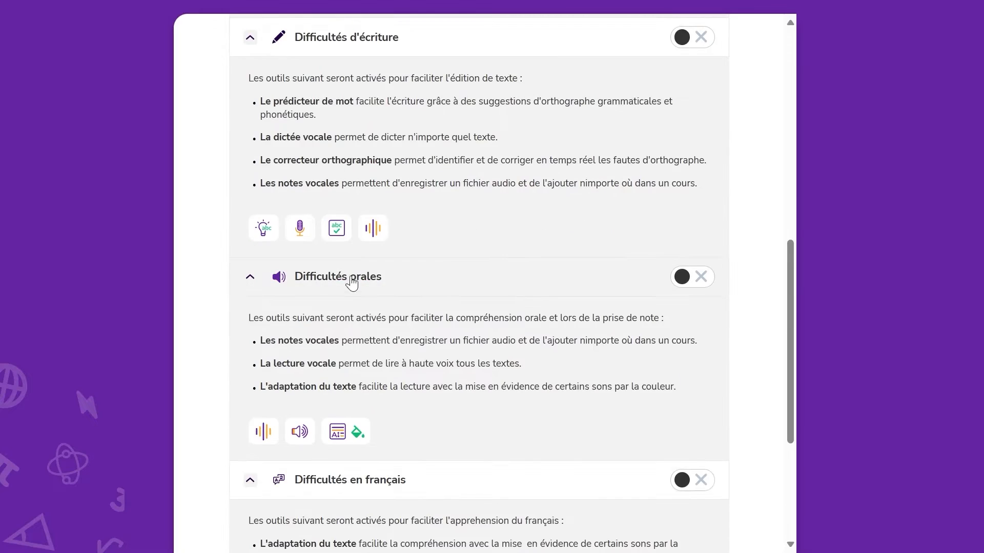
scroll(459, 316, "up", 5)
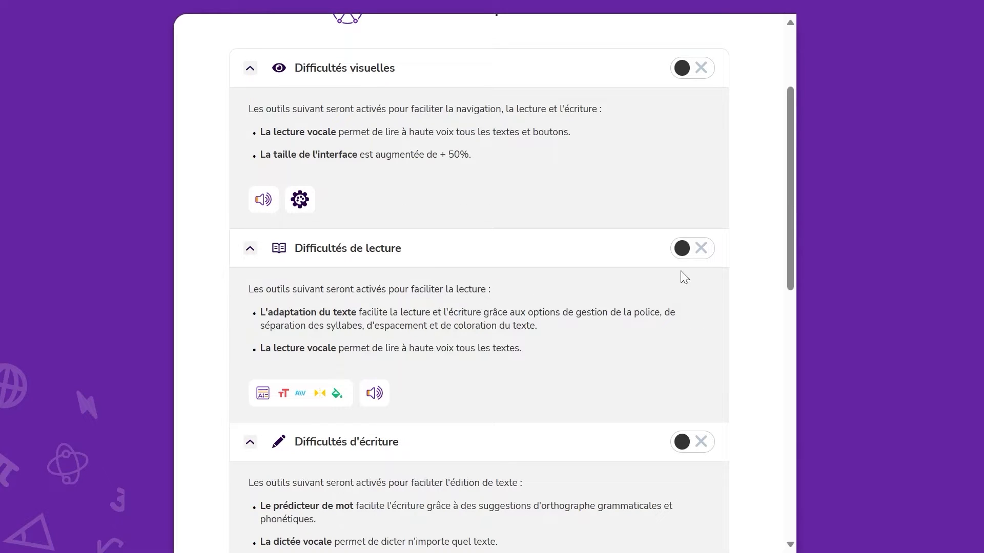
Step: Enable the Difficultés de lecture adaptation and continue to the profile selection
left_click(689, 250)
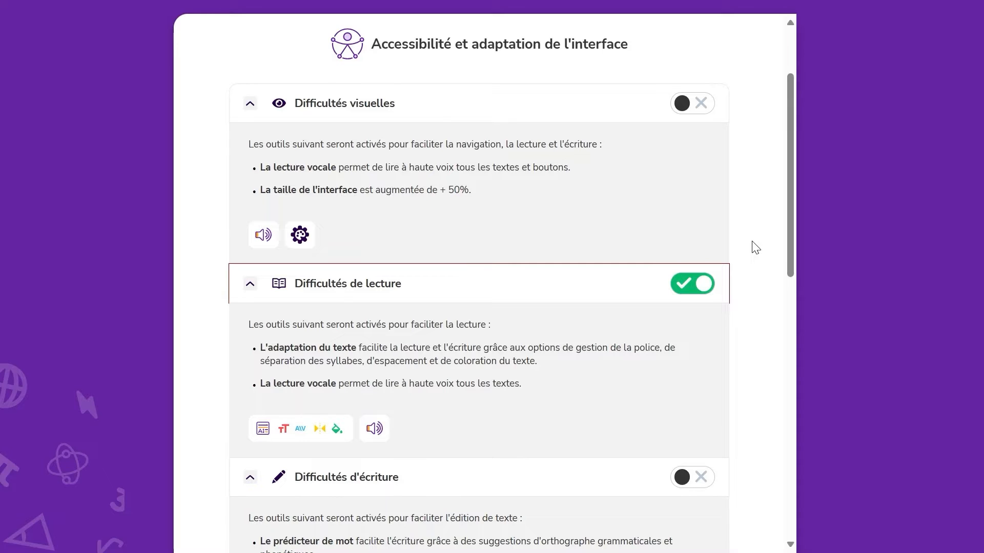
scroll(754, 249, "down", 12)
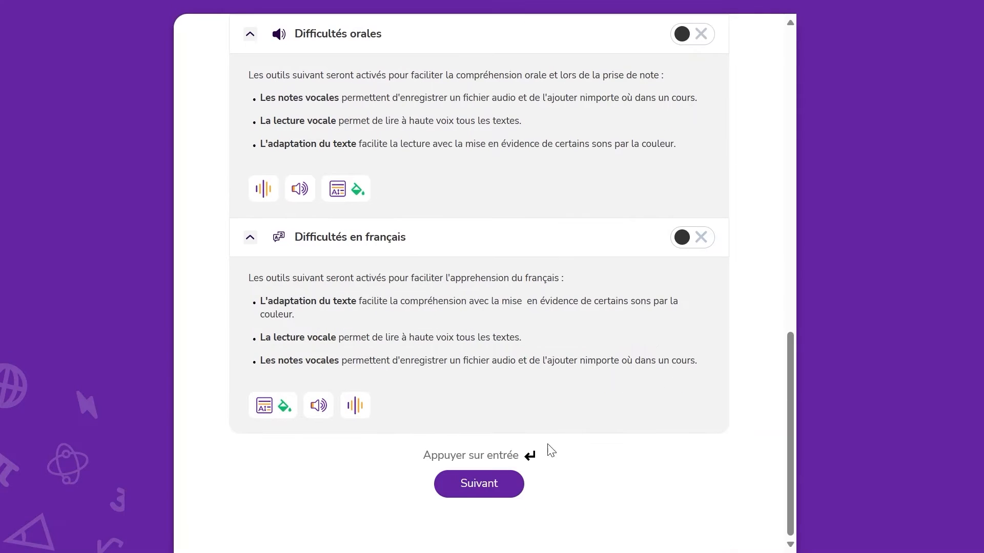
left_click(477, 485)
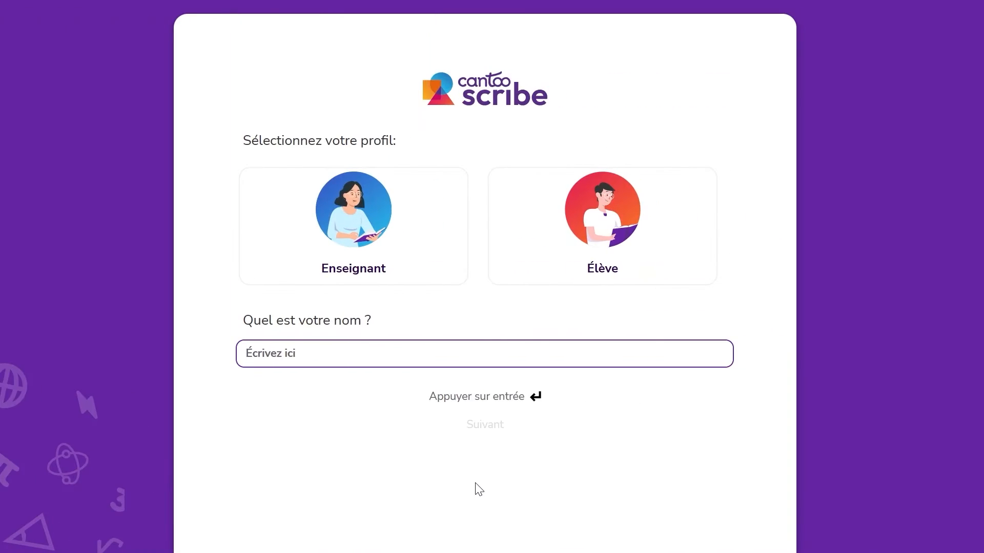
Step: Choose the Élève profile, enter the student's name and continue to the class selection
left_click(595, 264)
left_click(465, 352)
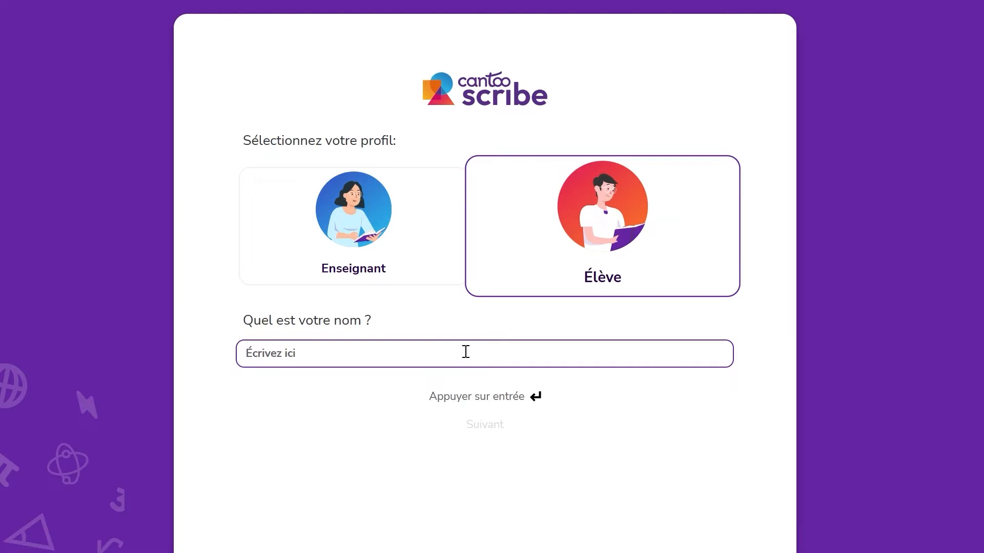
type("Fanny")
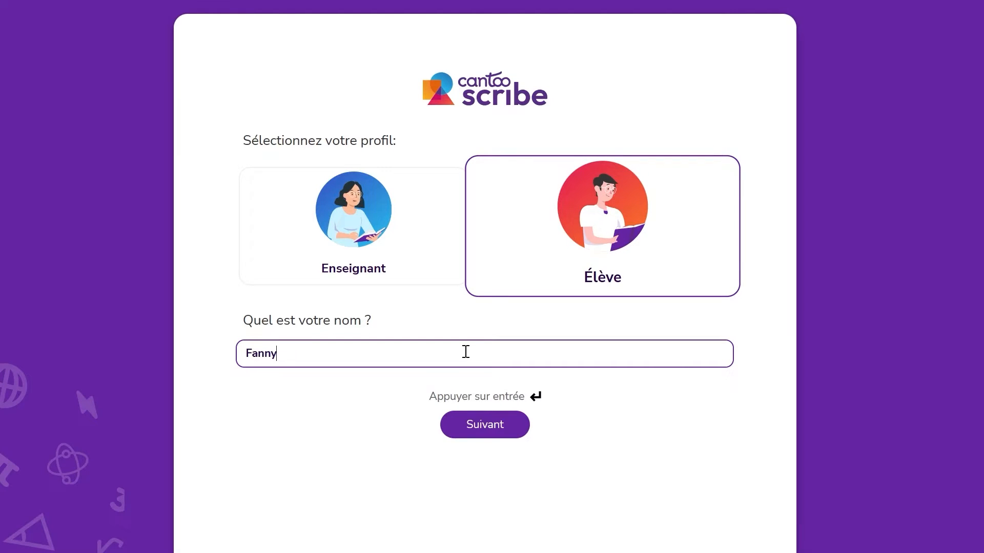
left_click(485, 425)
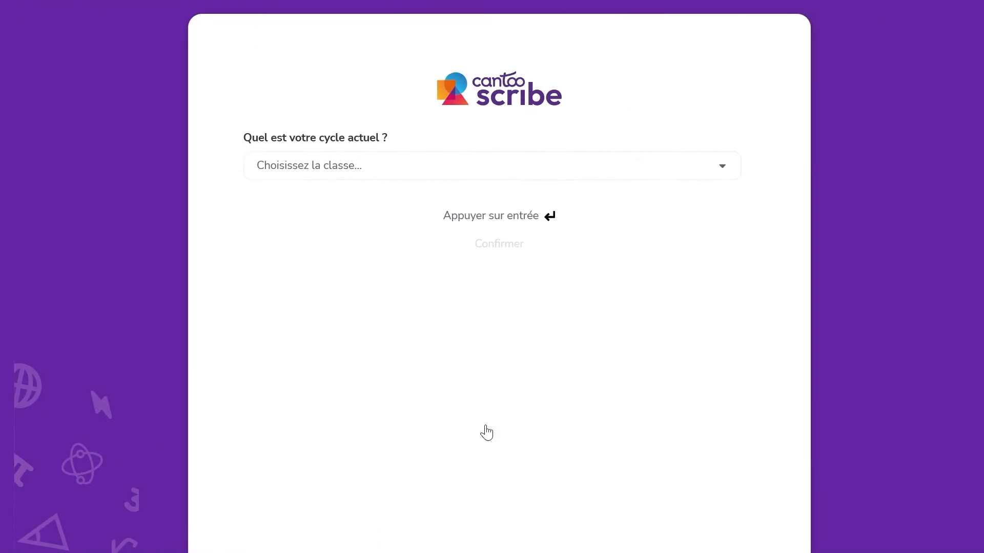
Step: Confirm the class with cycle Collège, level 4ème and class name B, and postpone the introductory tip about the prepared course
left_click(381, 175)
left_click(282, 231)
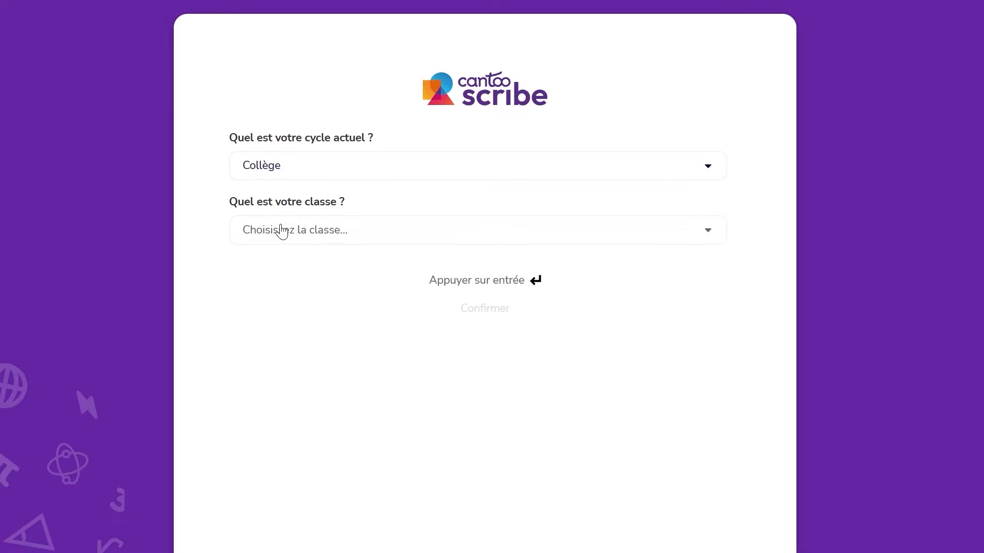
left_click(339, 235)
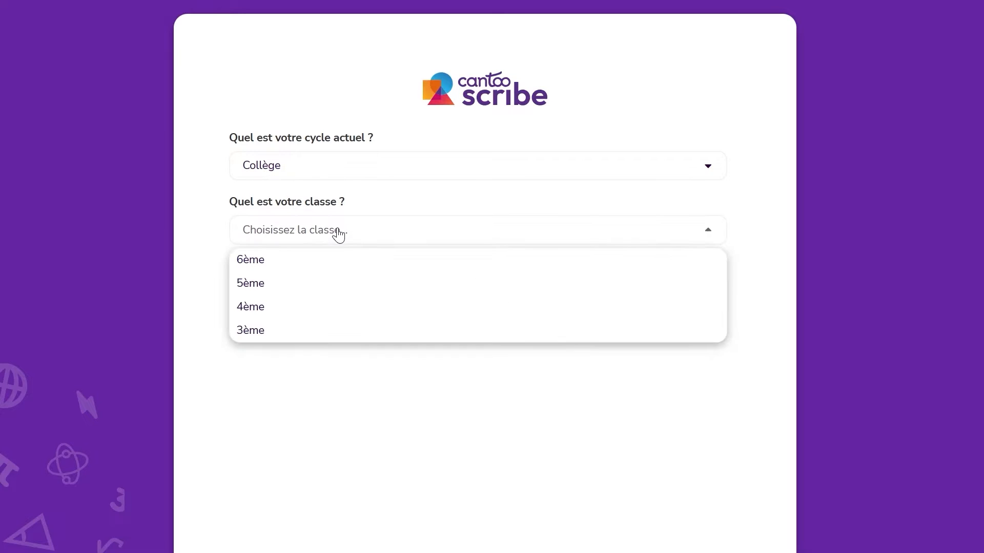
left_click(293, 310)
type("B")
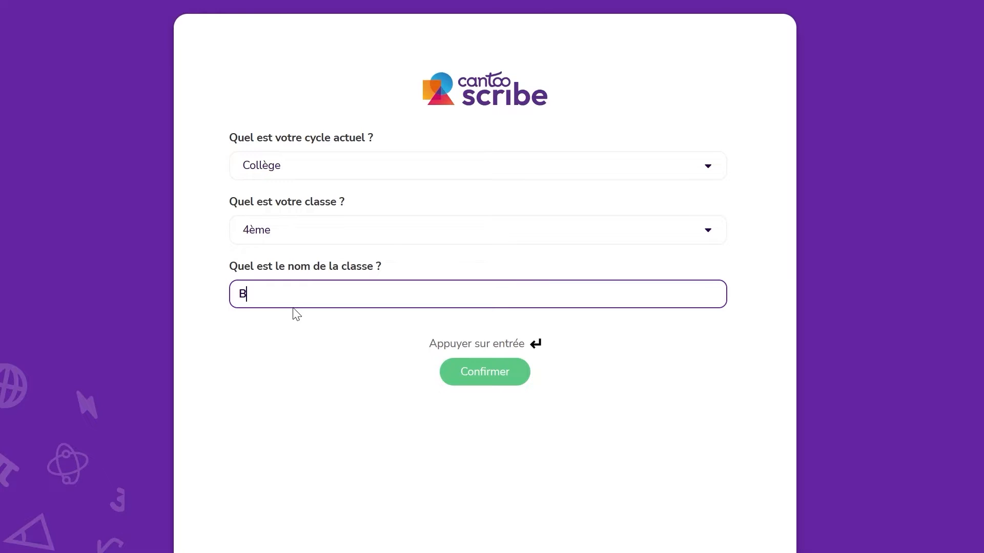
left_click(481, 378)
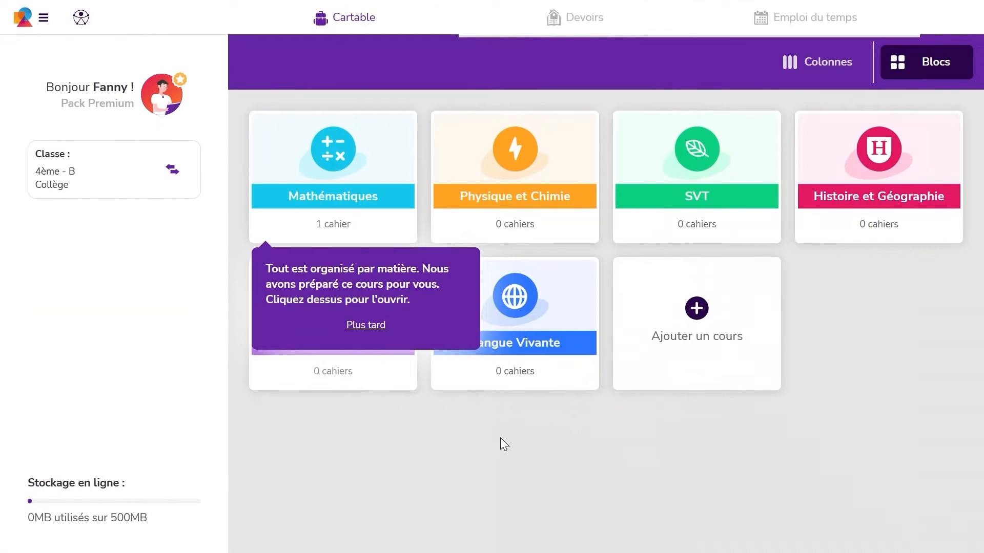
left_click(368, 327)
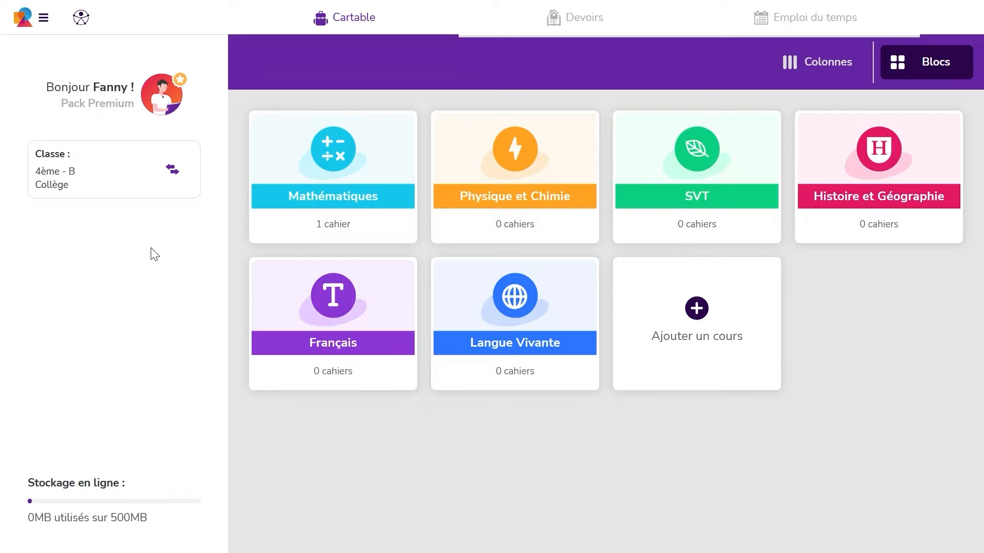
Step: Customize the theme with an orange background colour and an interface size of 33%, and return to the home page
left_click(43, 17)
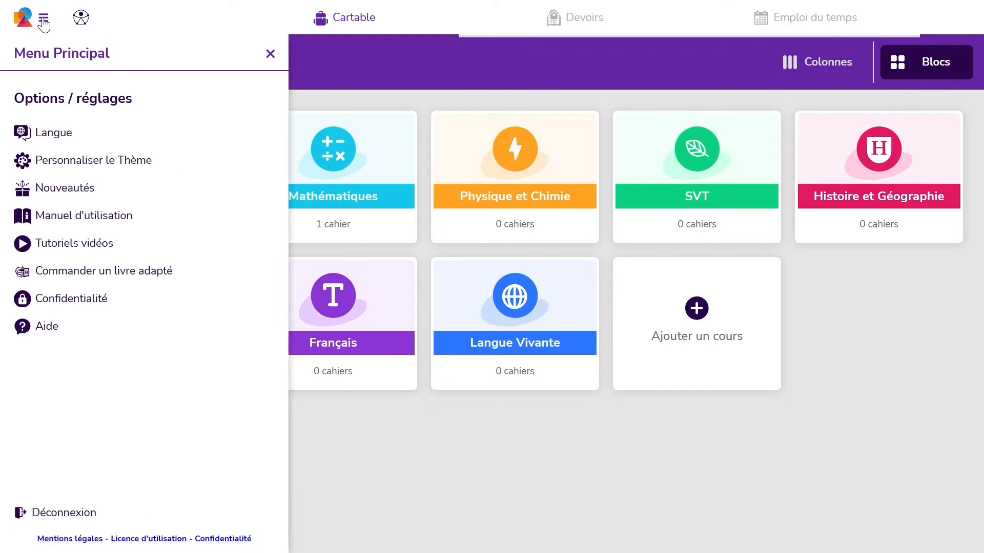
left_click(167, 163)
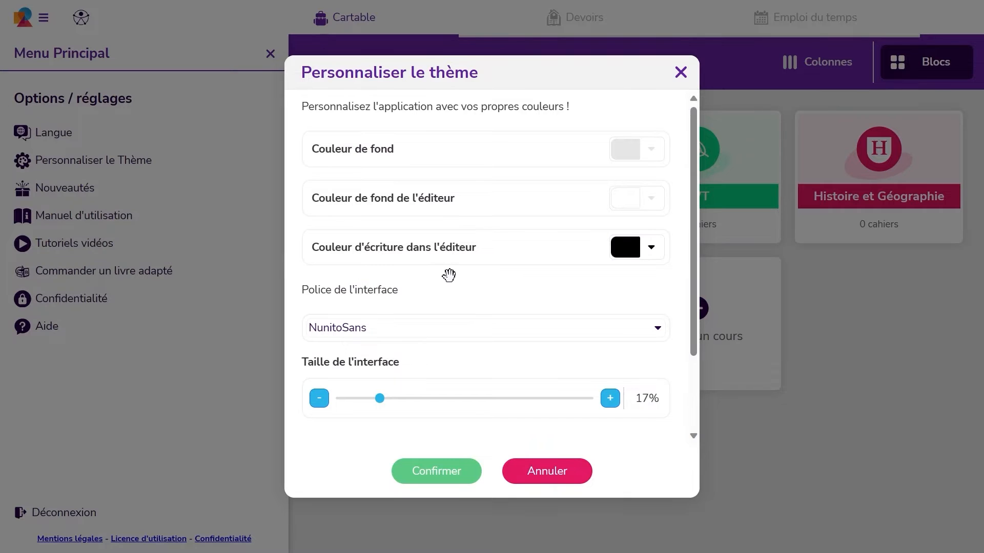
left_click(641, 161)
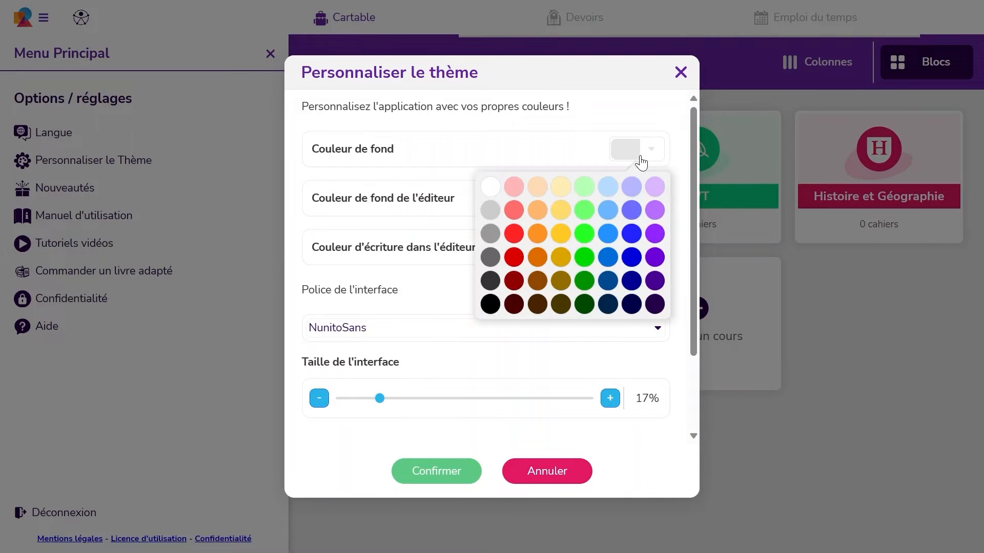
left_click(537, 236)
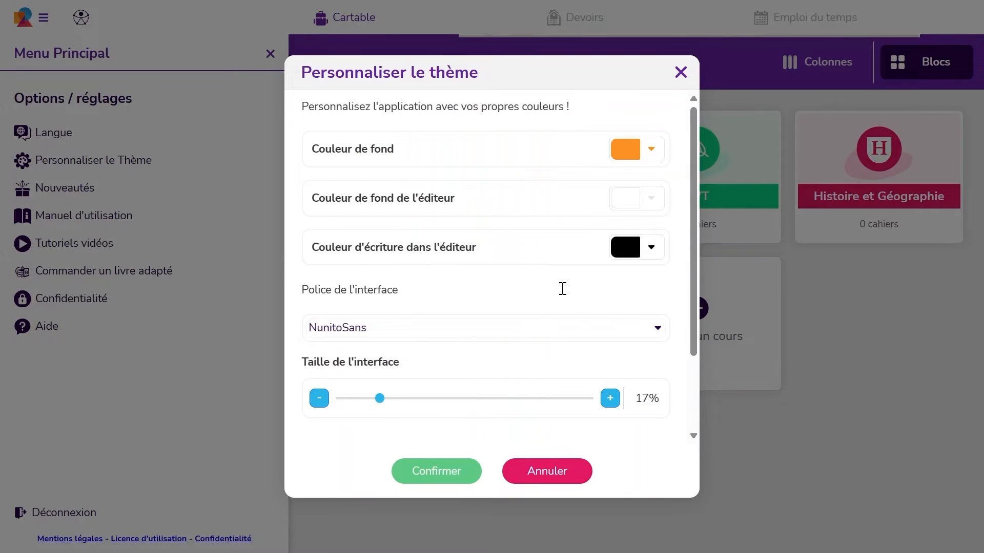
scroll(562, 288, "down", 1)
left_click(610, 345)
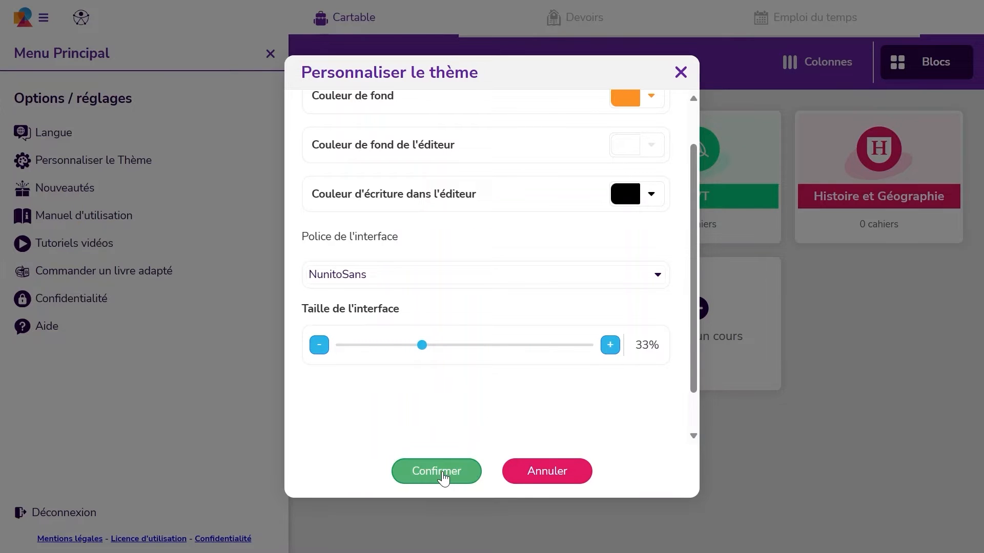
left_click(443, 480)
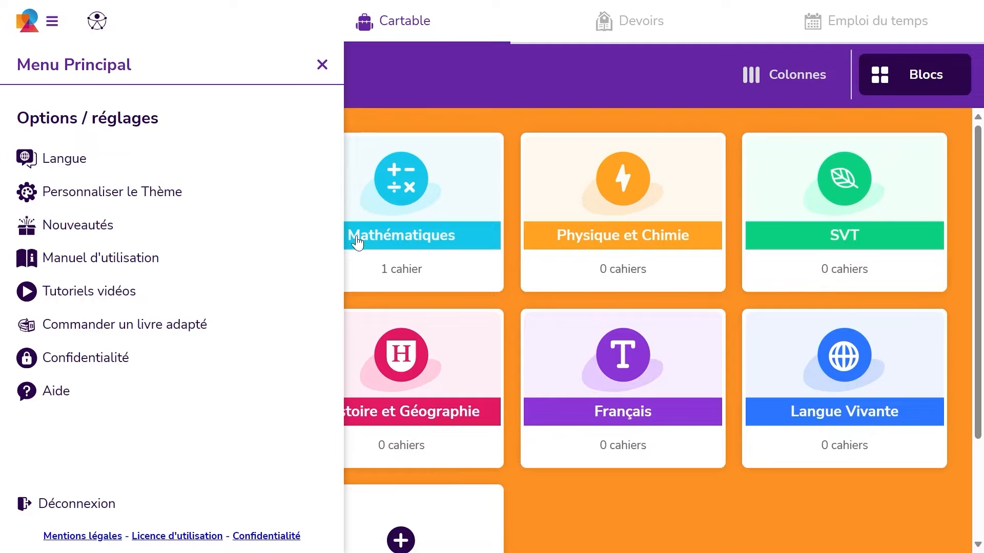
left_click(322, 65)
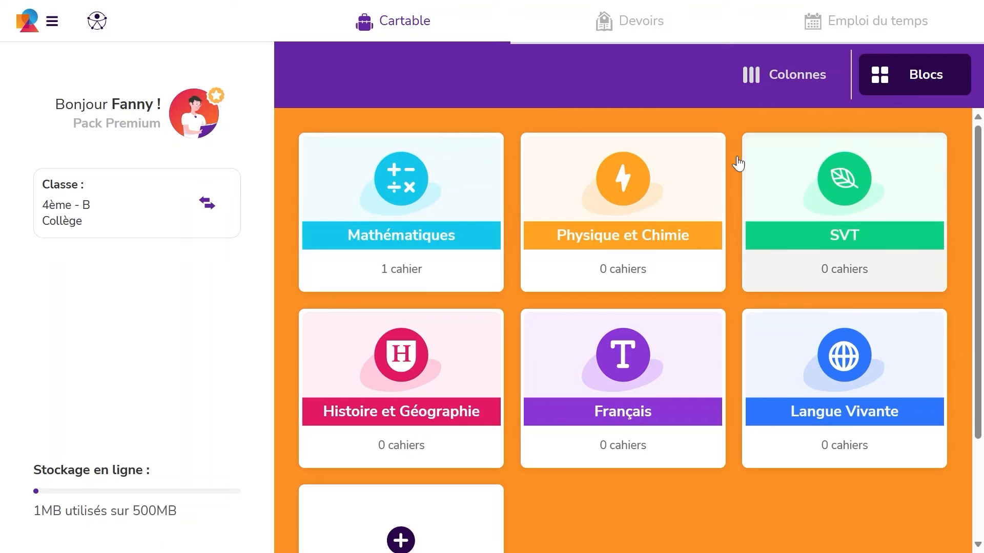
Step: Look over the subject blocks and switch the Cartable to the Colonnes display
scroll(561, 469, "down", 2)
scroll(561, 469, "up", 1)
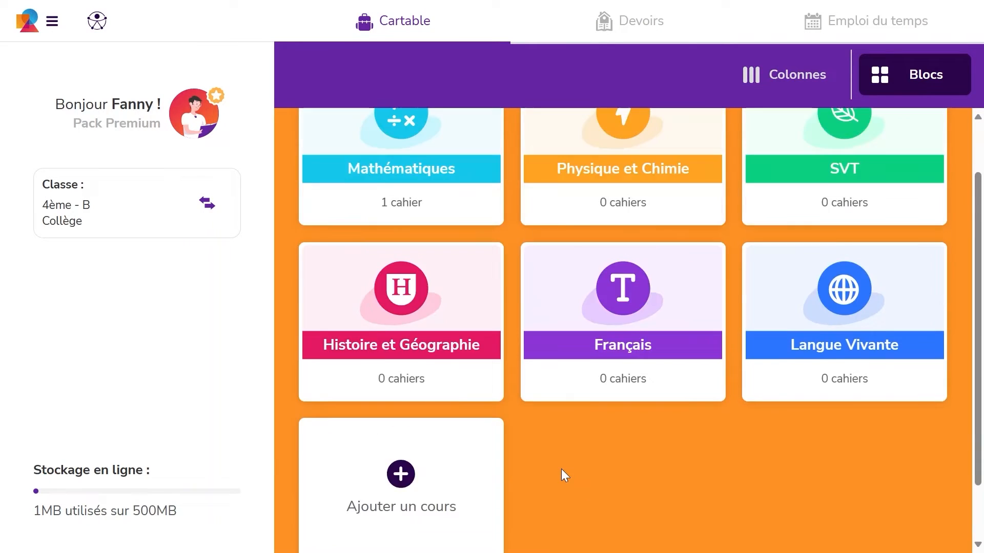
scroll(561, 470, "up", 1)
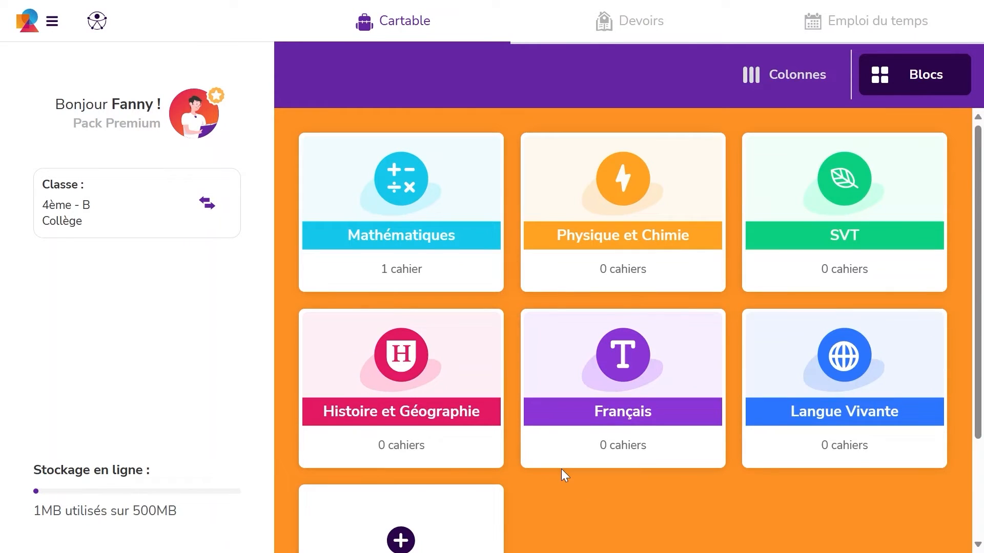
left_click(776, 84)
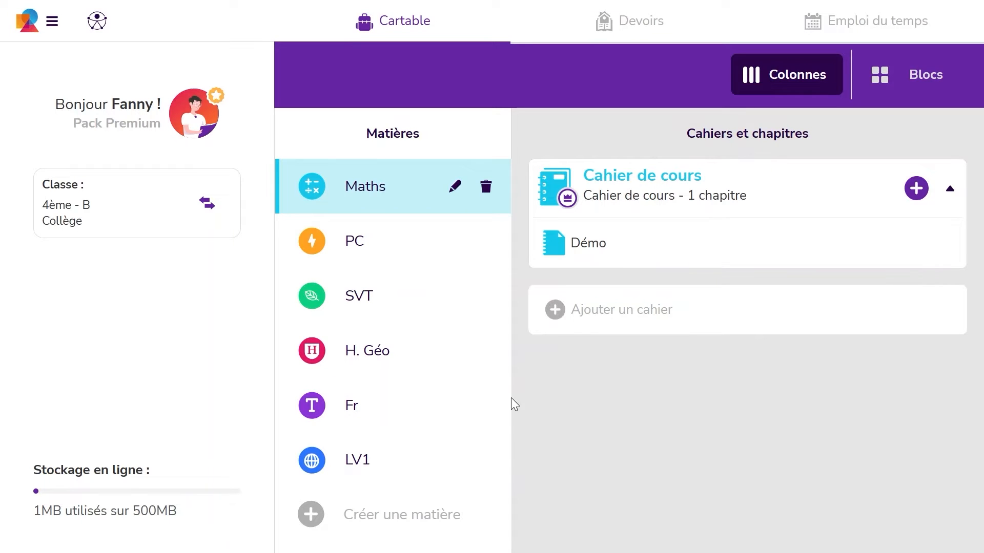
Step: Start a new subject named Chimie with the abbreviation Ch. and continue to its appearance settings
left_click(379, 520)
type("Chimie")
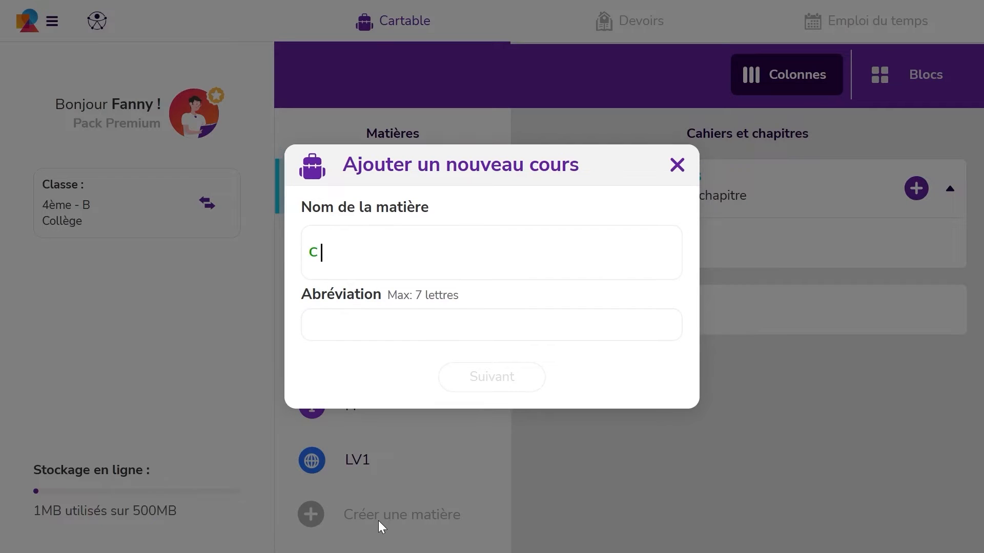
left_click(461, 328)
type("Chi")
left_click(490, 379)
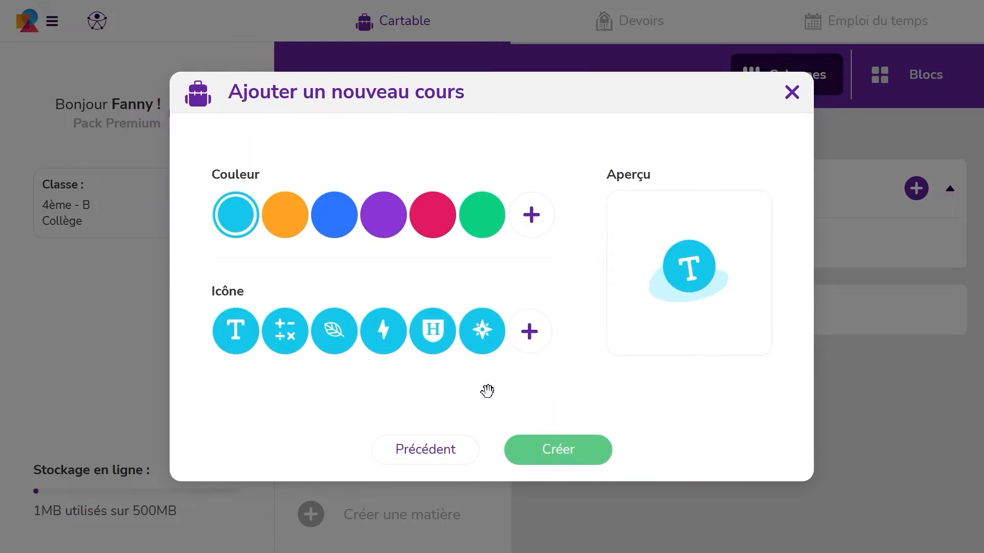
Step: Give the new subject a dark blue colour and the flask icon, and create it
left_click(542, 212)
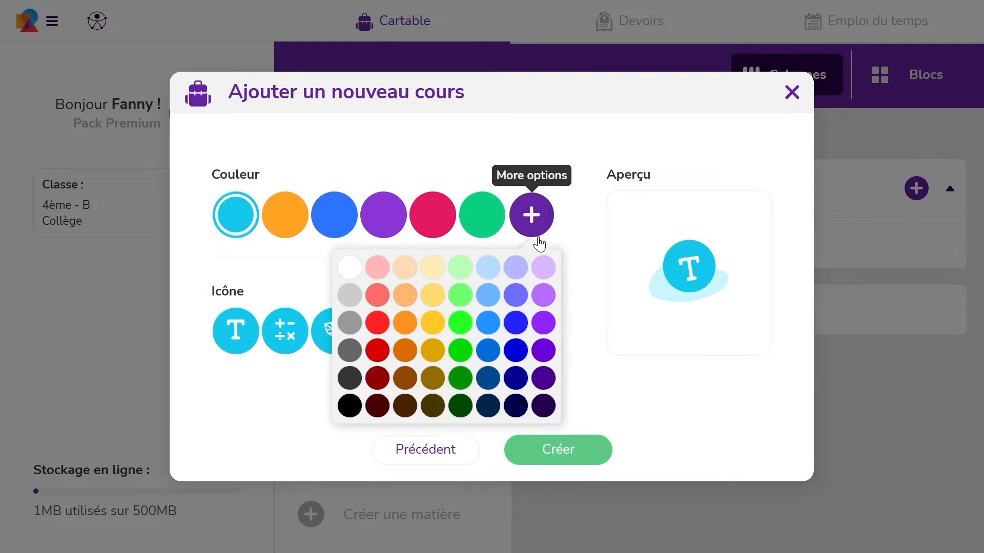
left_click(515, 356)
left_click(527, 331)
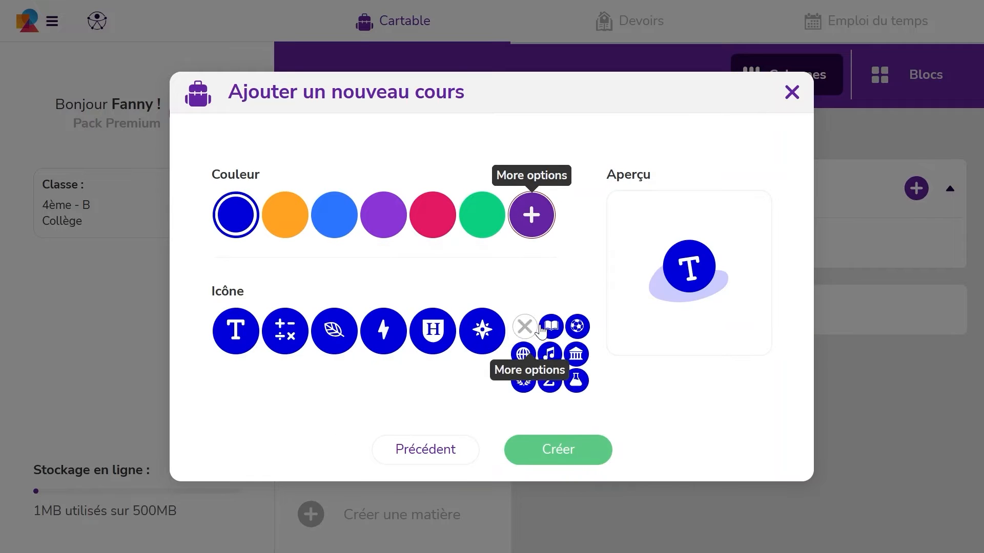
left_click(575, 384)
left_click(558, 460)
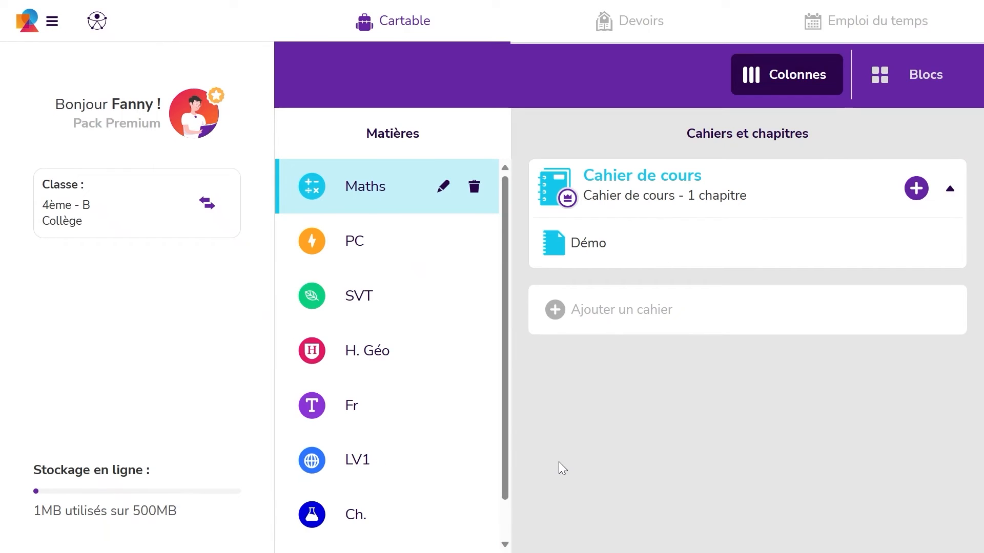
Step: Create a notebook of type Cours named Chimie in the new chemistry subject
left_click(424, 505)
left_click(700, 181)
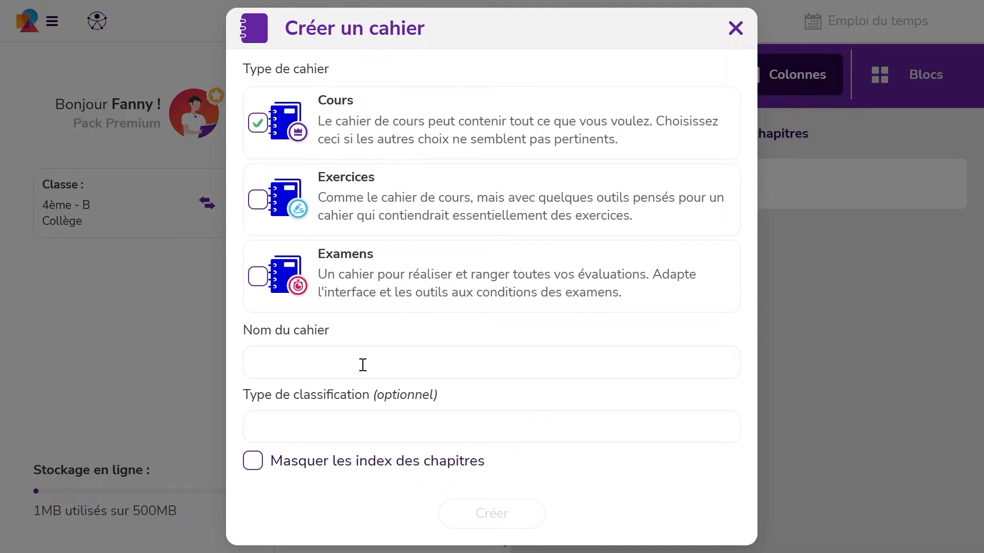
type("C")
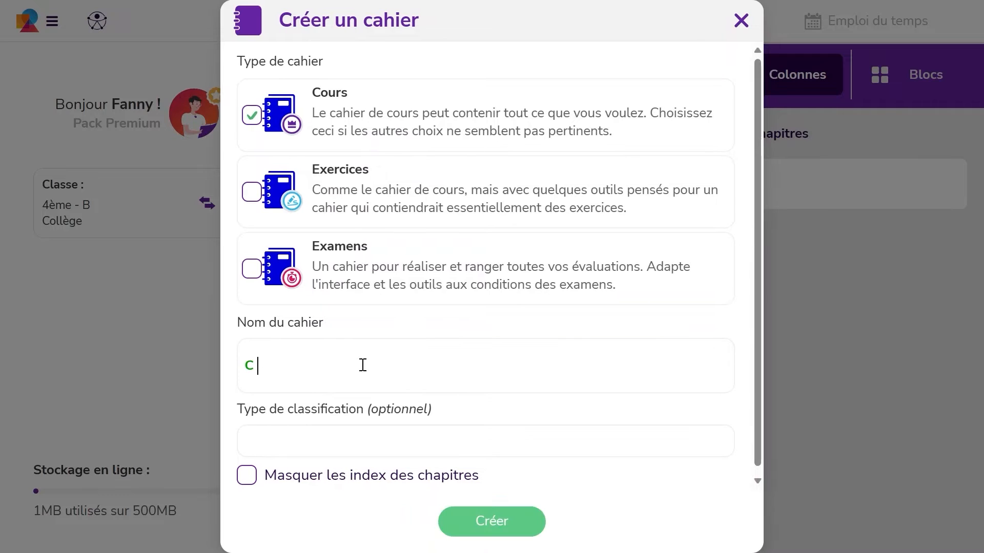
type("himie")
left_click(487, 522)
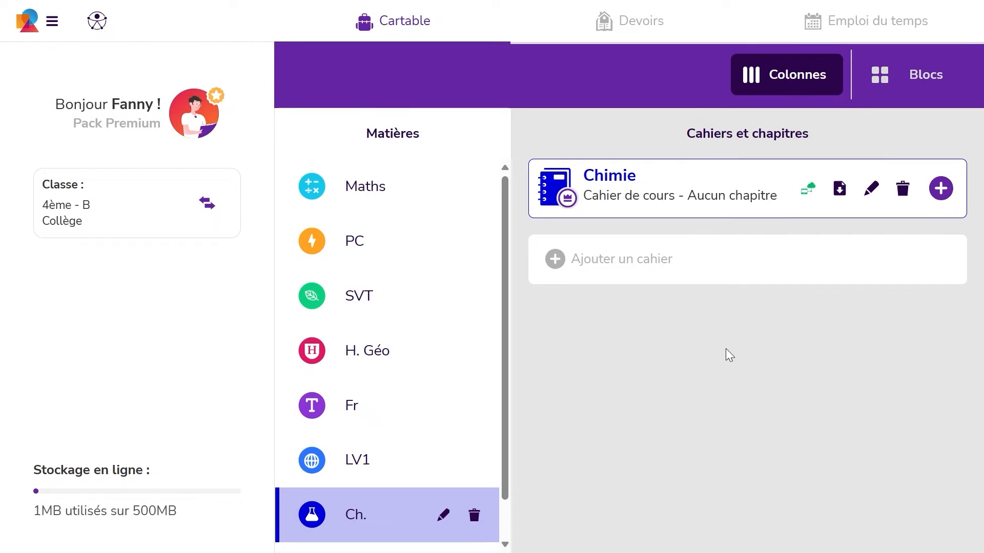
Step: Add a chapter named "Les corps purs et les mélanges" to the Chimie notebook
left_click(942, 190)
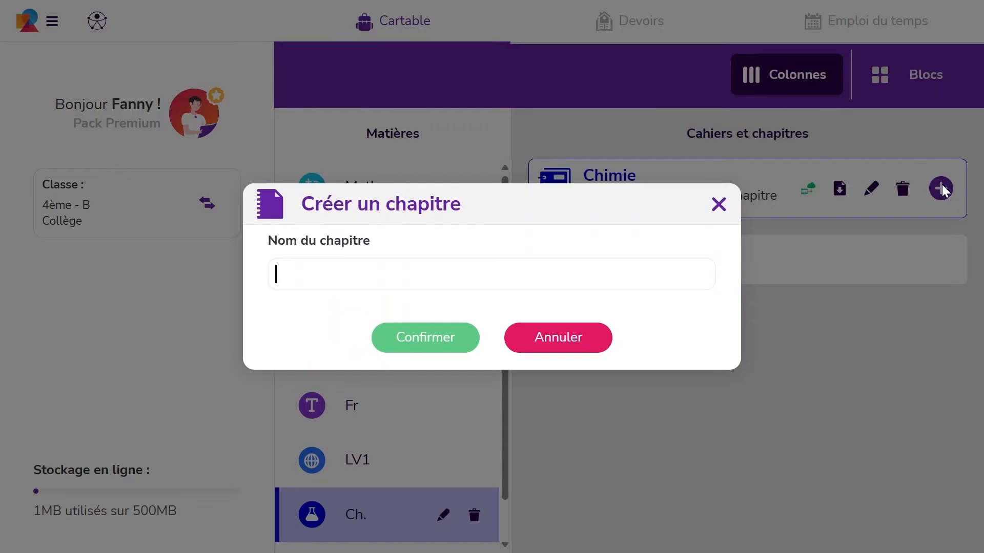
type("Les corps purs")
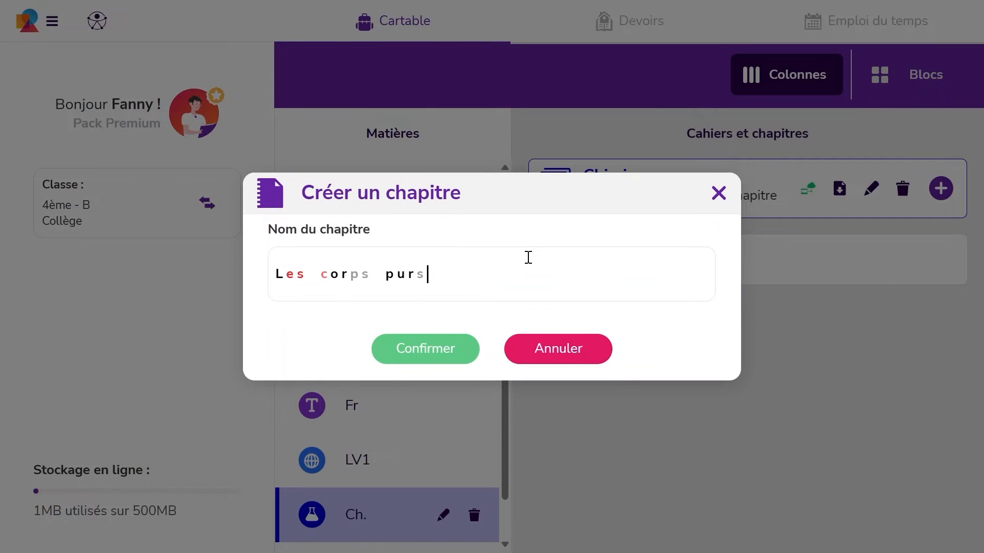
type(" et les mélanges")
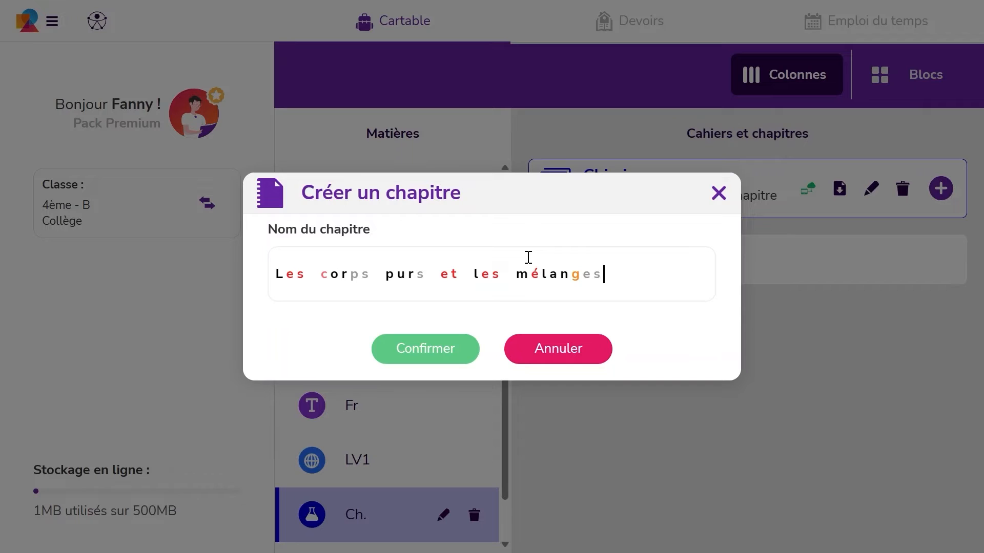
left_click(433, 358)
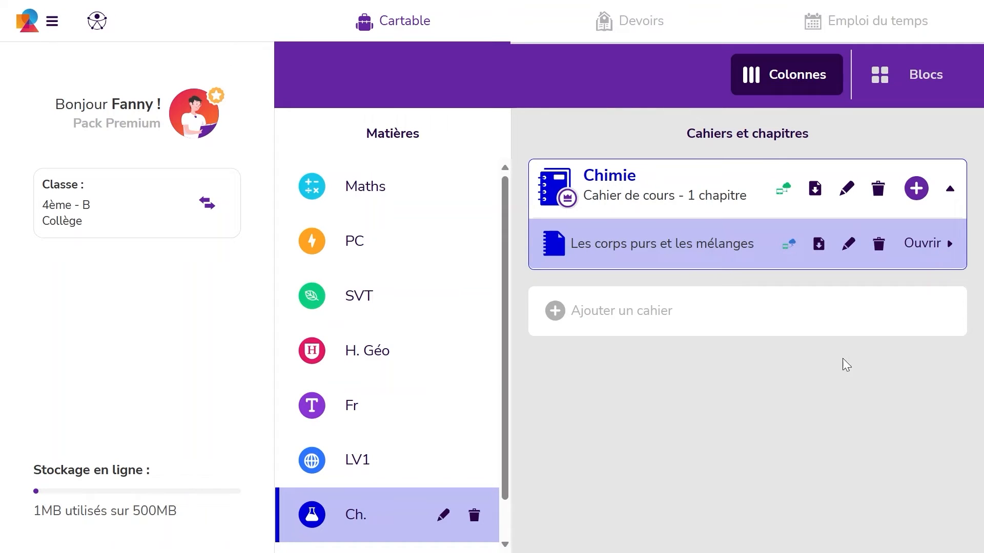
Step: Open the chapter "Les corps purs et les mélanges" and display its text editing tools
left_click(925, 251)
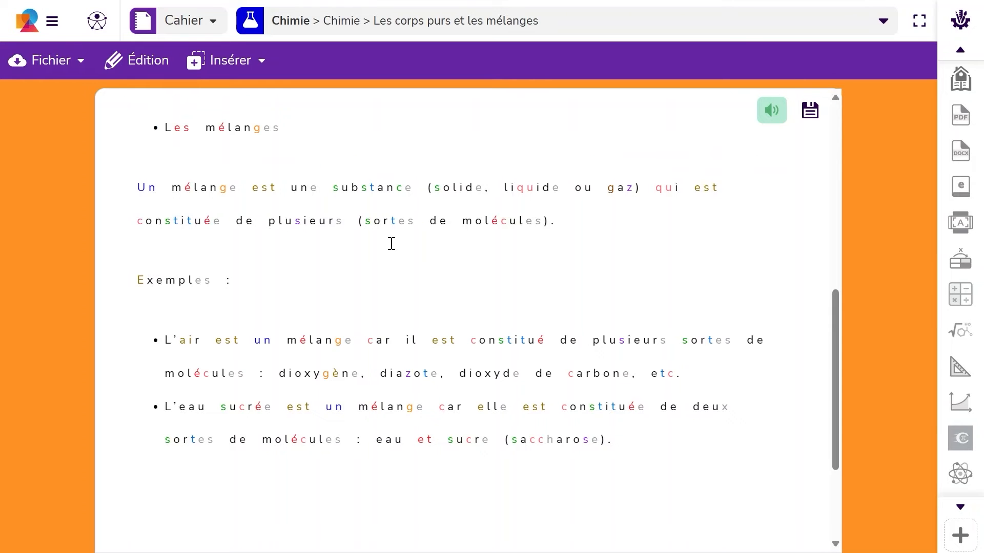
scroll(271, 397, "up", 10)
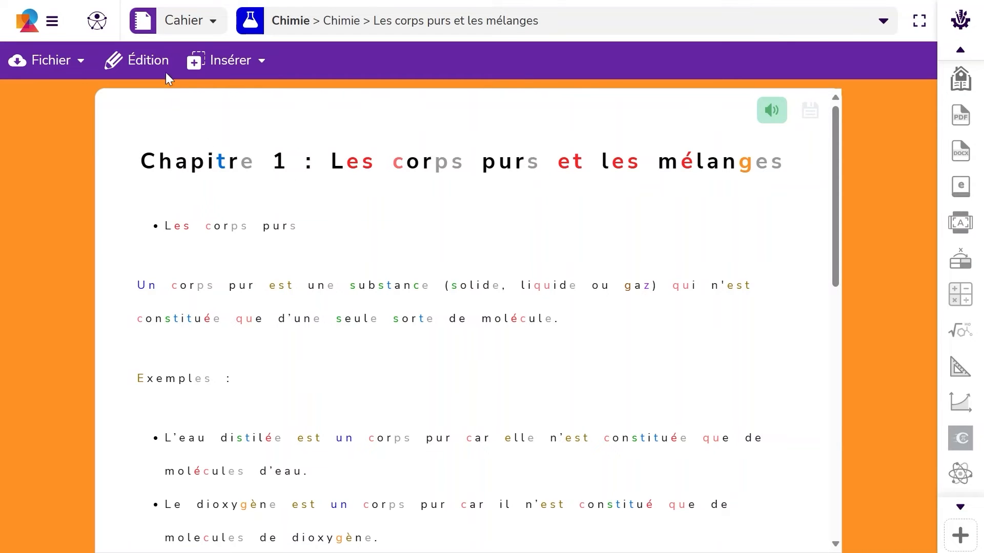
left_click(149, 64)
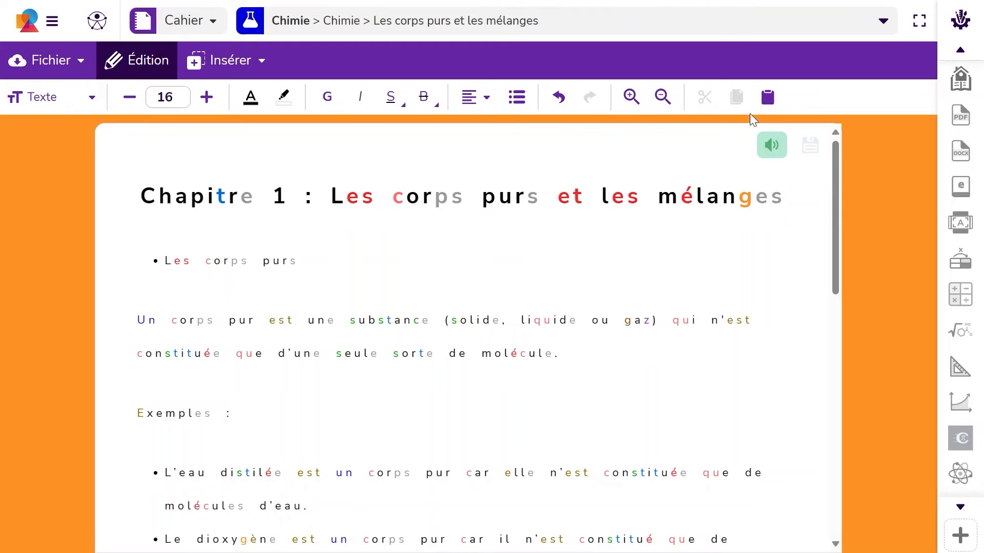
Step: Examine the chapter's download and print options and the list of elements that can be inserted
left_click(78, 65)
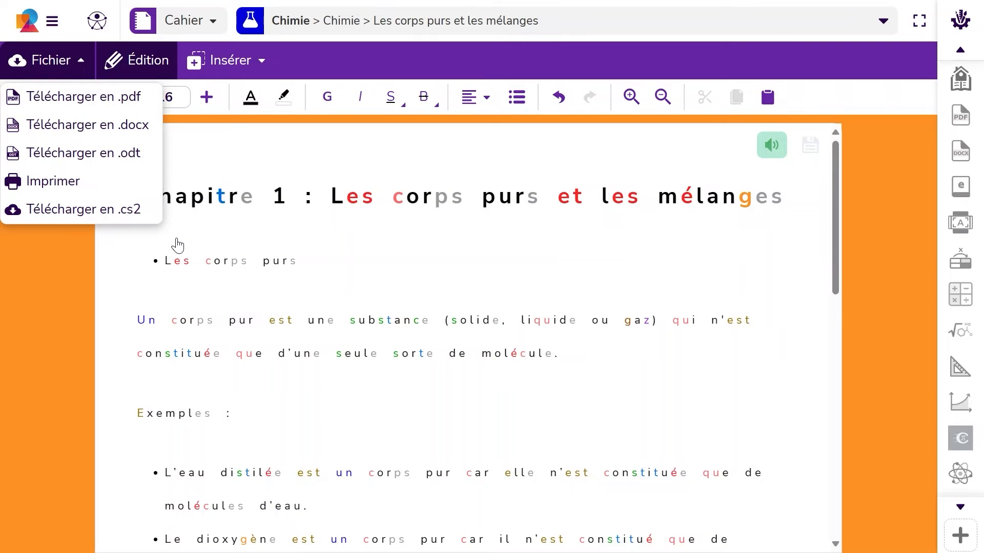
left_click(49, 69)
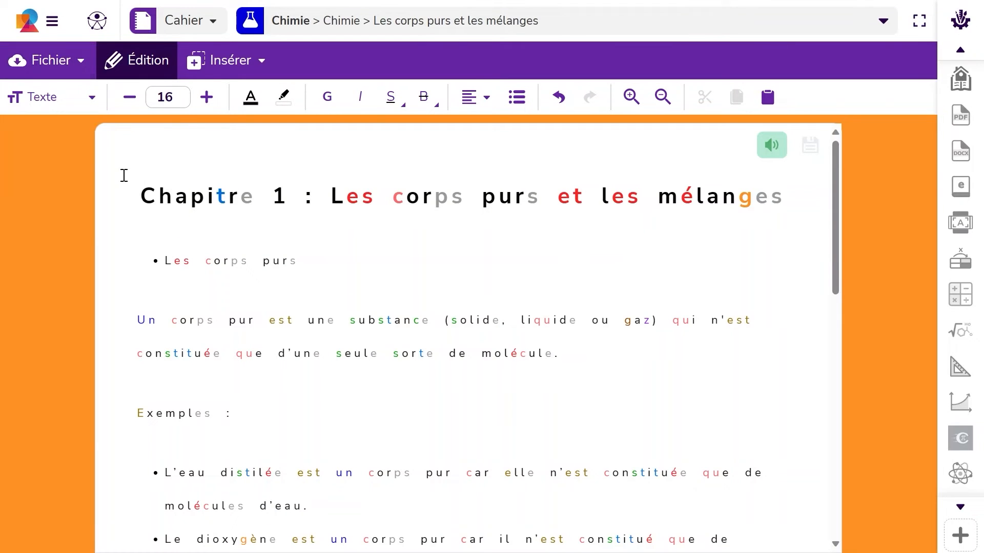
left_click(248, 55)
scroll(364, 130, "down", 3)
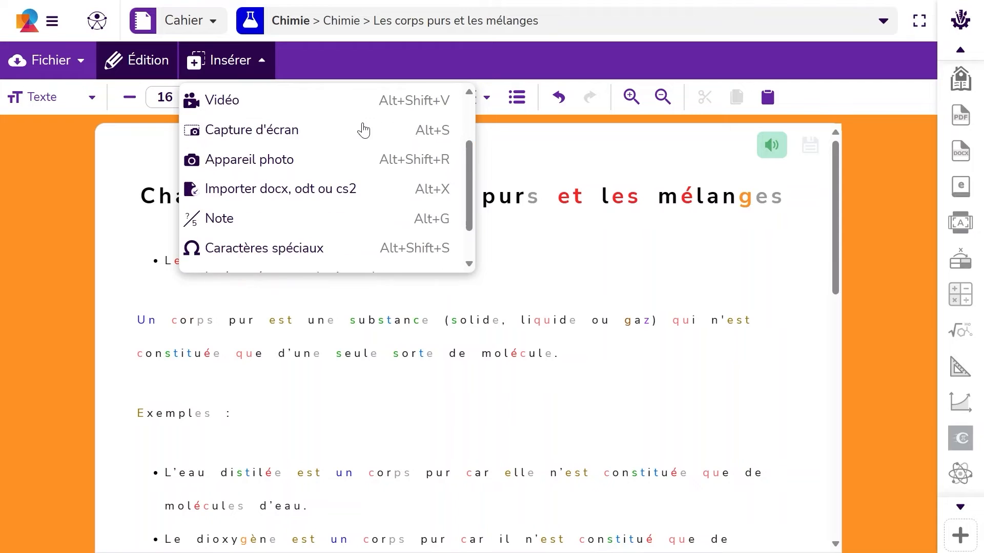
scroll(363, 128, "down", 2)
scroll(359, 237, "up", 2)
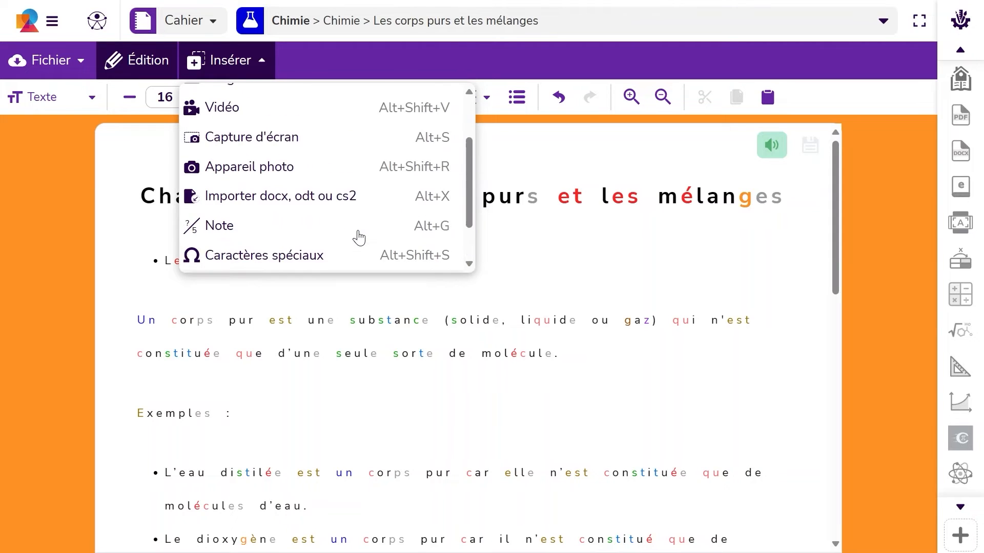
scroll(358, 237, "up", 3)
left_click(263, 62)
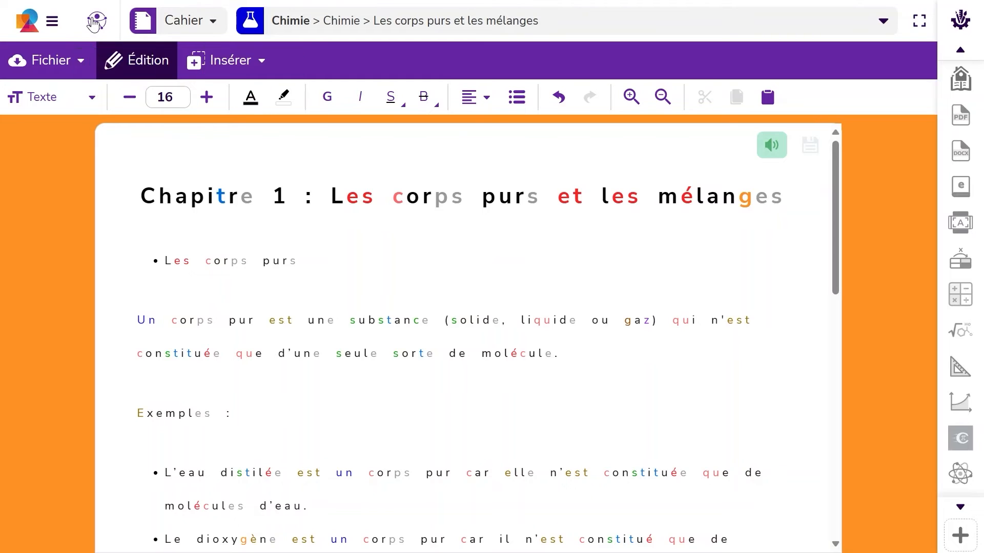
Step: Look over the accessibility tools for text and voice, and the subject tools available beside the notebook
left_click(94, 23)
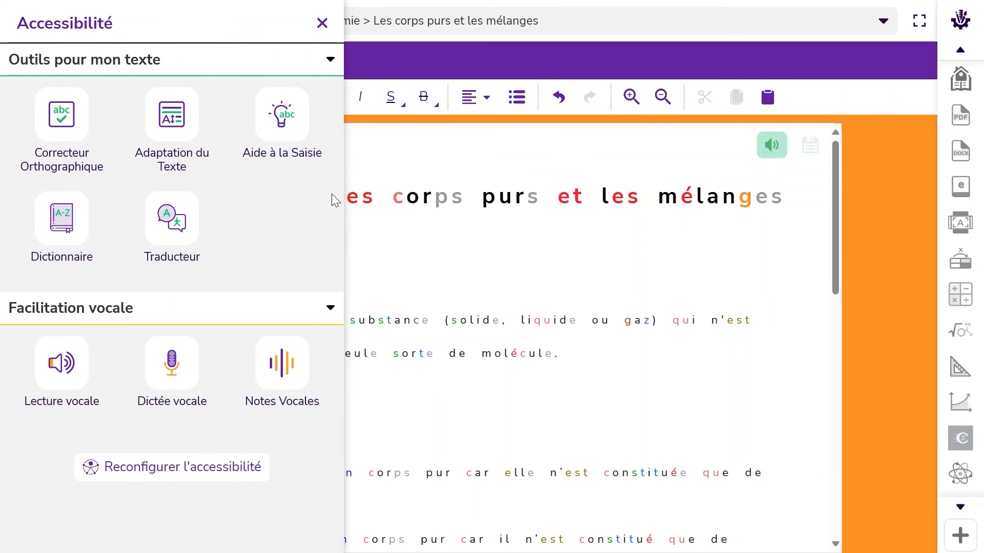
left_click(322, 23)
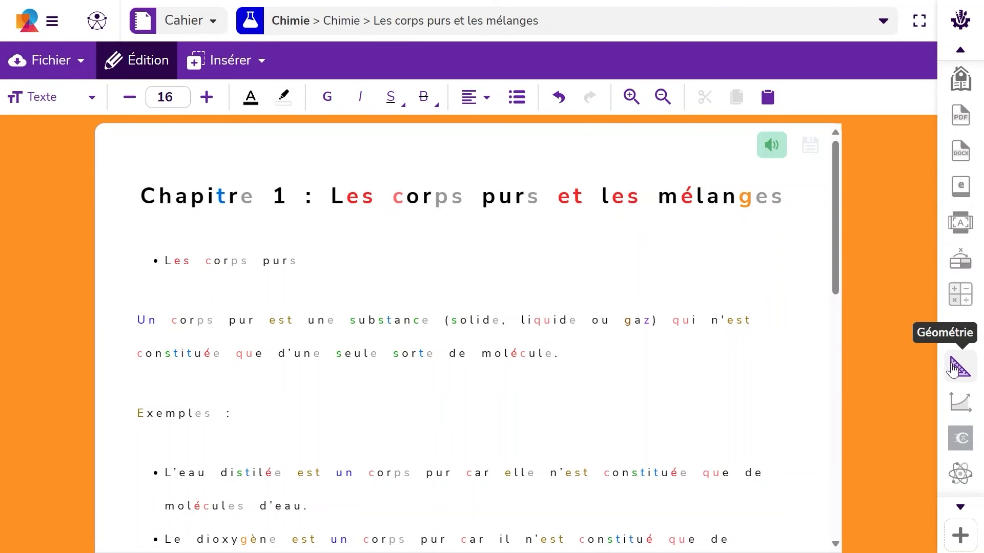
left_click(961, 510)
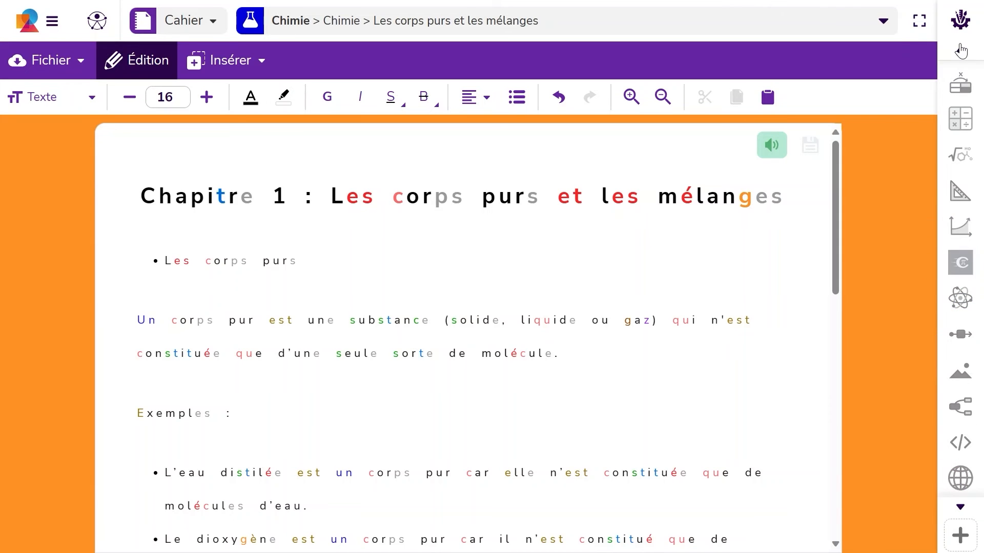
left_click(961, 52)
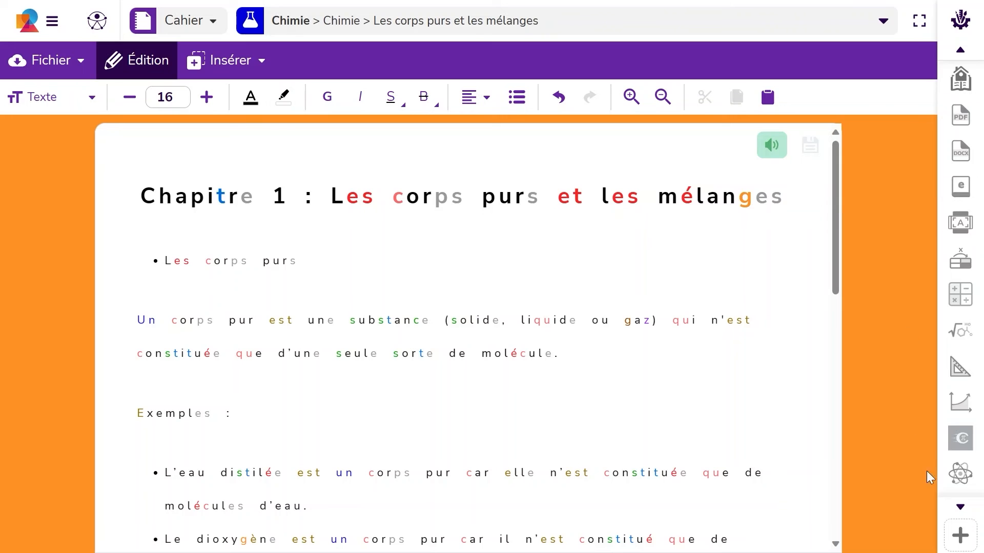
Step: Open the tool layout settings and remove Devoirs and Tableaux from the tool bar
left_click(960, 536)
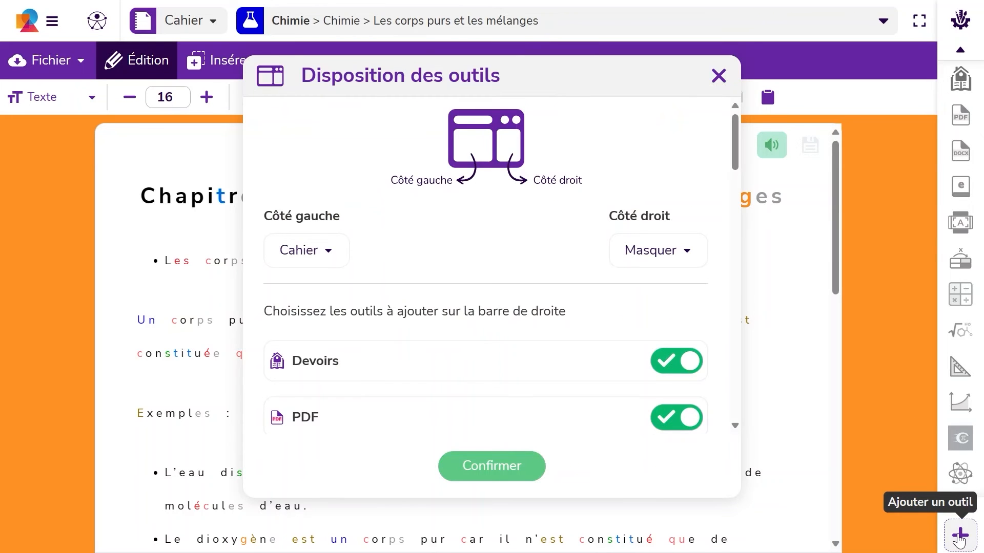
scroll(492, 250, "down", 6)
scroll(492, 253, "down", 10)
left_click_drag(735, 399, 736, 124)
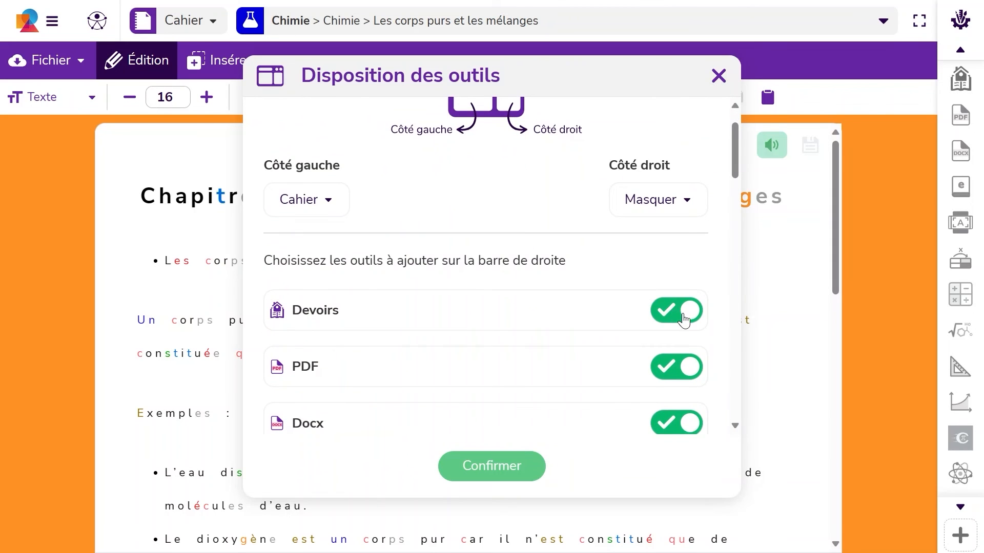
left_click(685, 320)
scroll(535, 256, "down", 4)
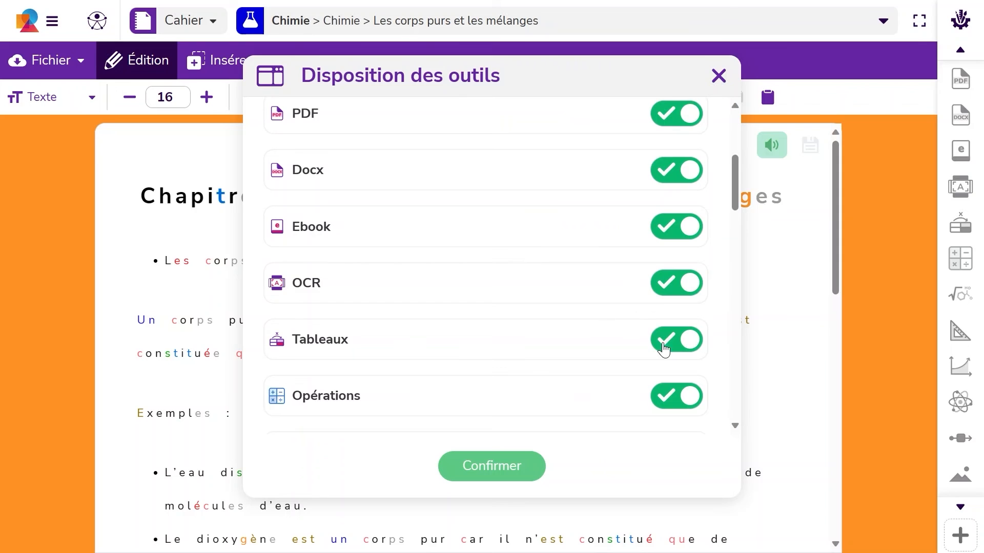
left_click(663, 350)
Step: Remove Schéma, Image, Carte Mentale and Navigateur from the tool bar
scroll(514, 315, "down", 6)
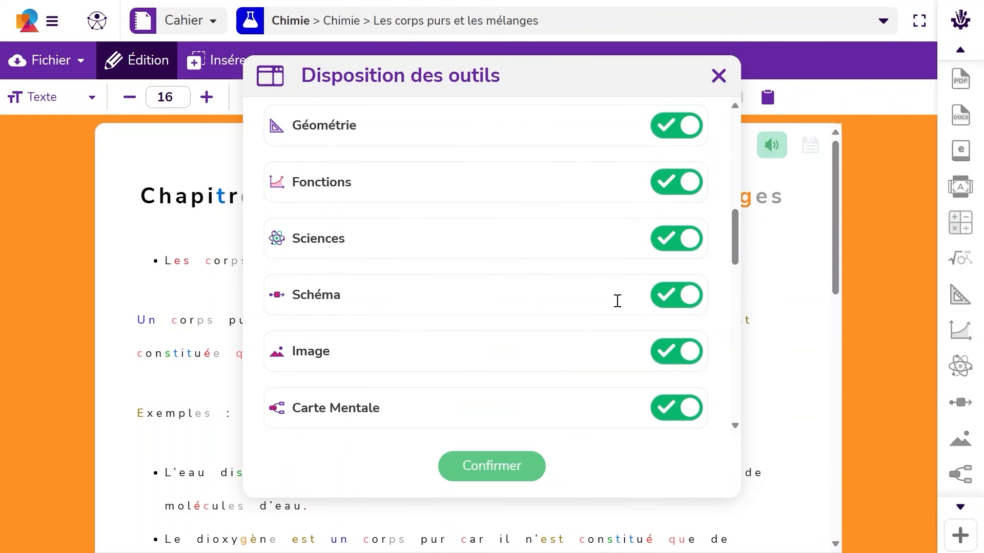
left_click(697, 296)
left_click(671, 273)
left_click(673, 272)
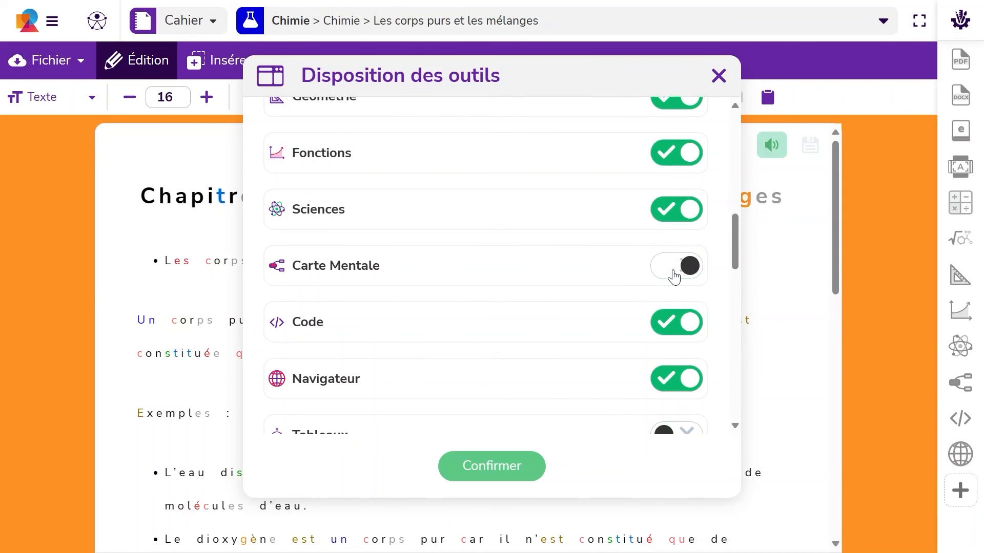
left_click(661, 324)
scroll(713, 300, "down", 1)
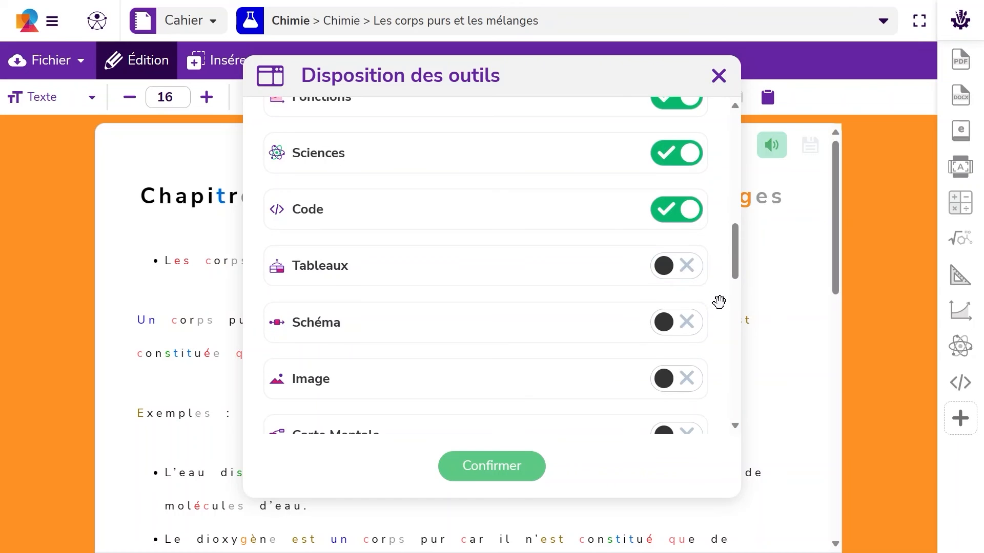
Step: Disable Dictionnaire and Traducteur among the interface tools and confirm the tool layout
scroll(529, 284, "down", 12)
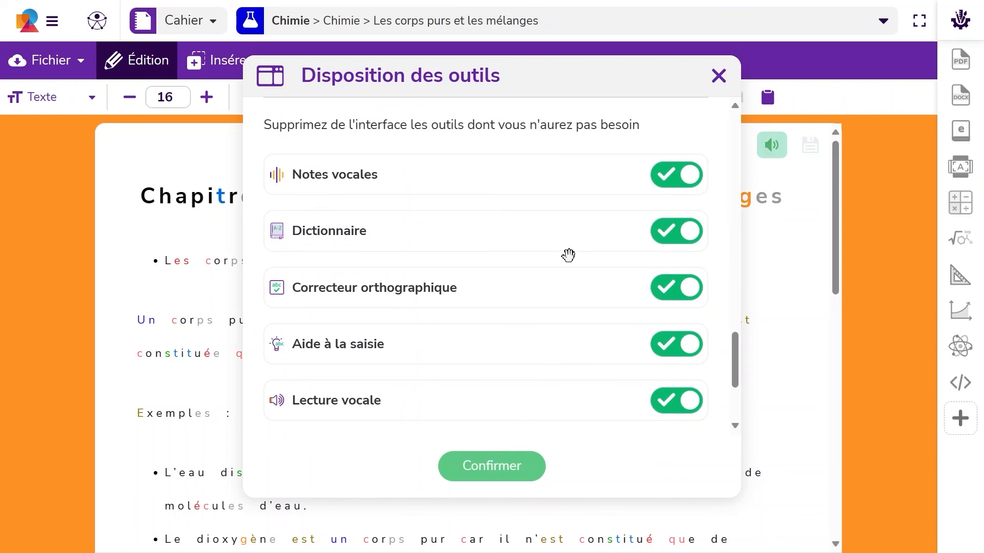
left_click(669, 231)
scroll(591, 256, "down", 2)
left_click(661, 343)
scroll(659, 344, "down", 1)
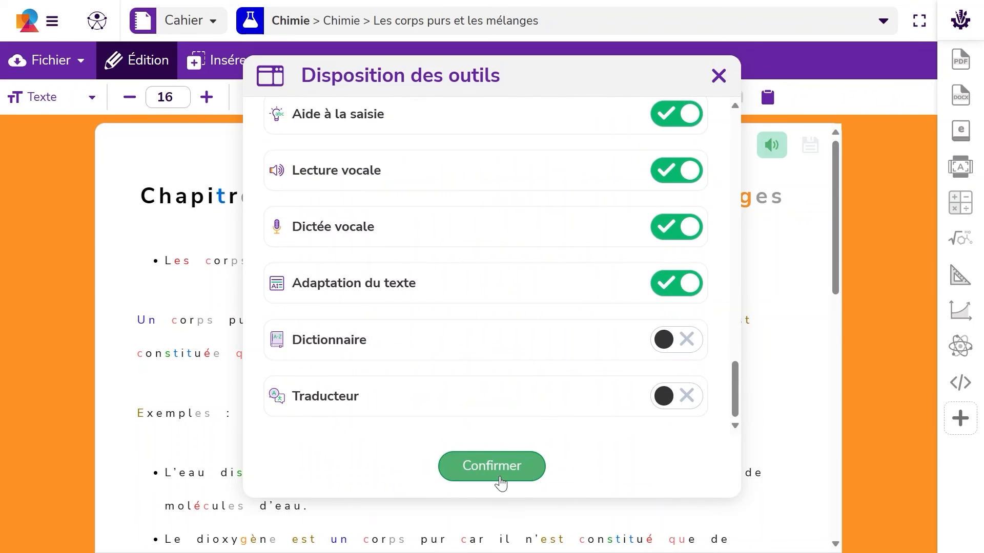
left_click(492, 468)
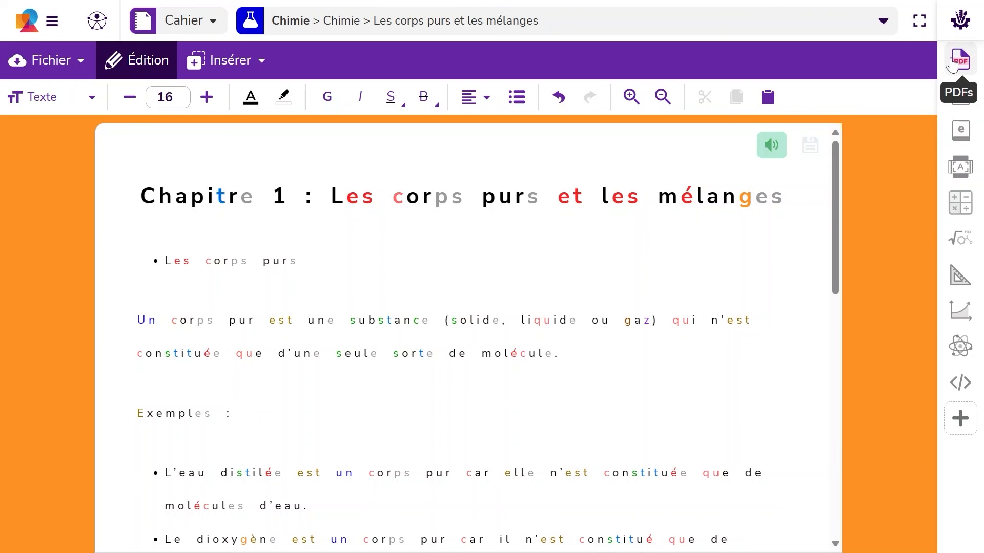